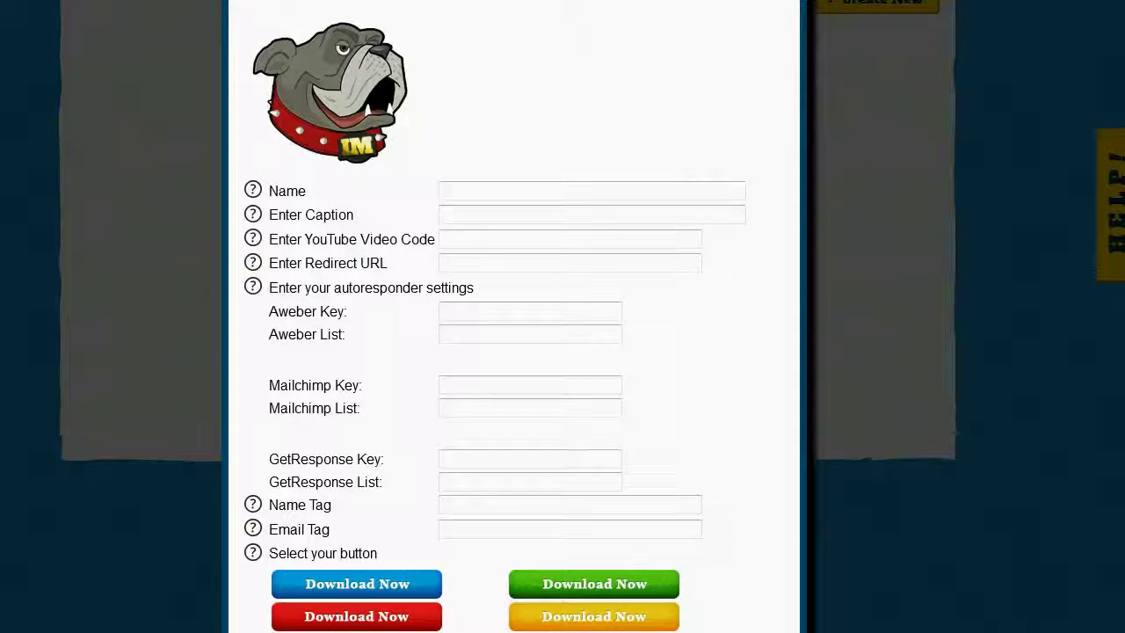
Name the new optin "Main Optin" and set its caption to "100% honest reviews of IM products!".
left_click(585, 193)
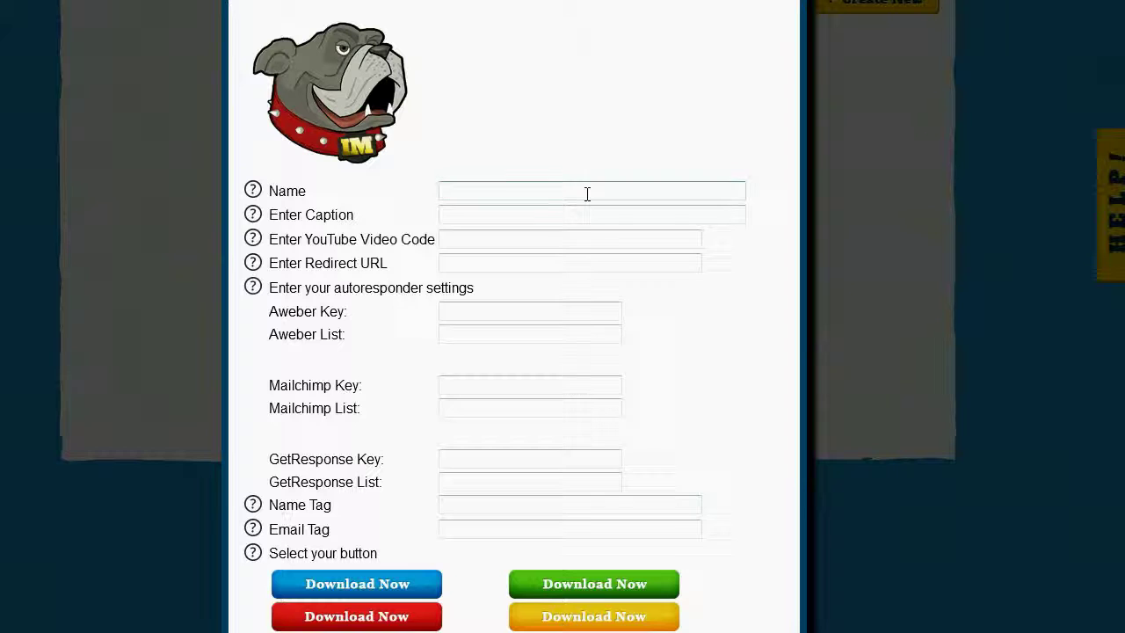
type("Main Optin")
left_click(542, 215)
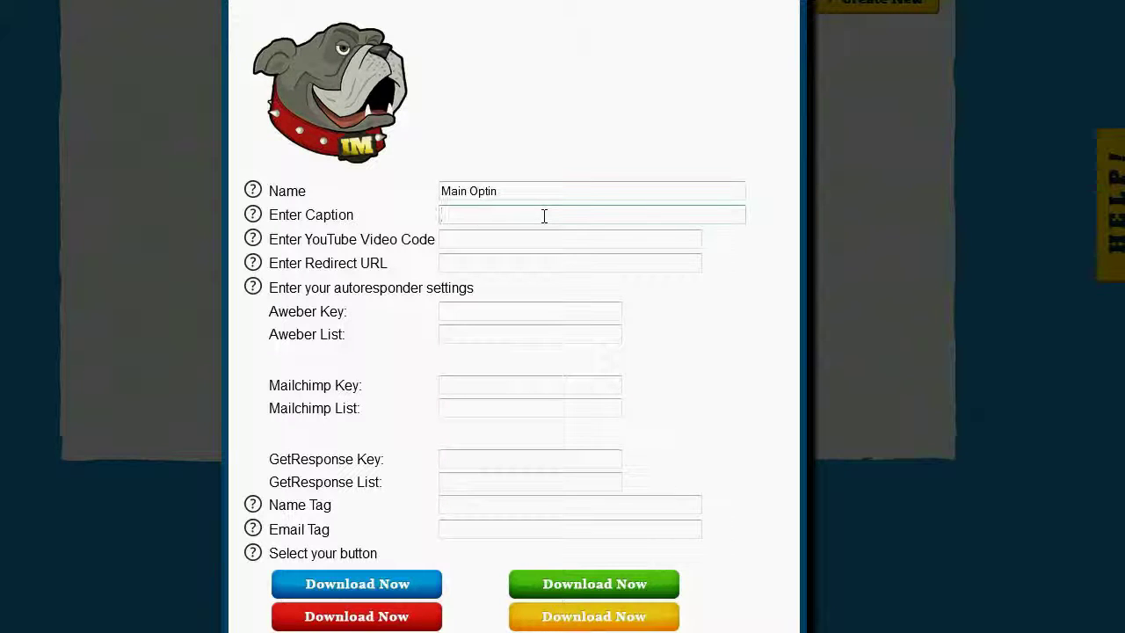
type("Honest")
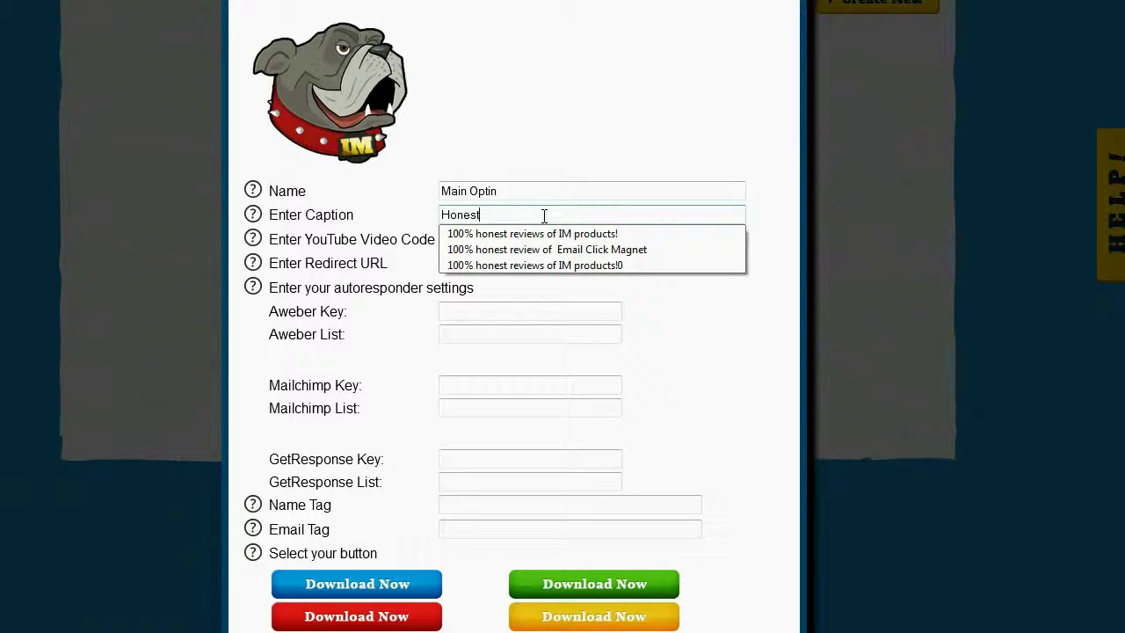
key("Down")
key("Return")
Set the YouTube video code to s2cp_9qaQUw and fill in the site owner's website address as the redirect URL.
left_click(631, 241)
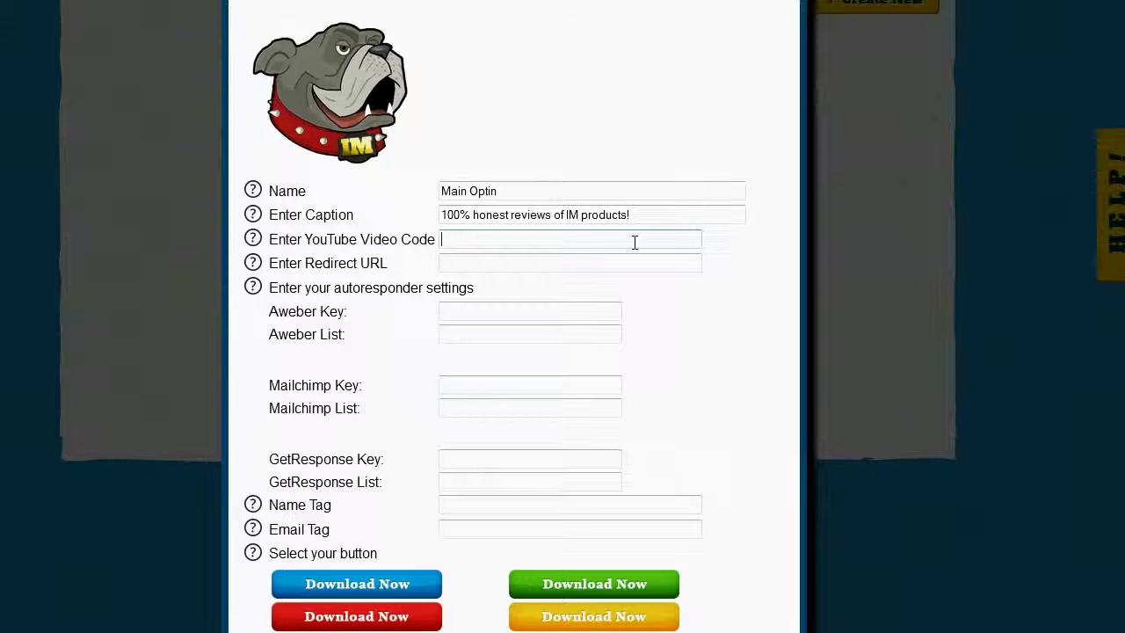
type("s2cp_9qaQUw")
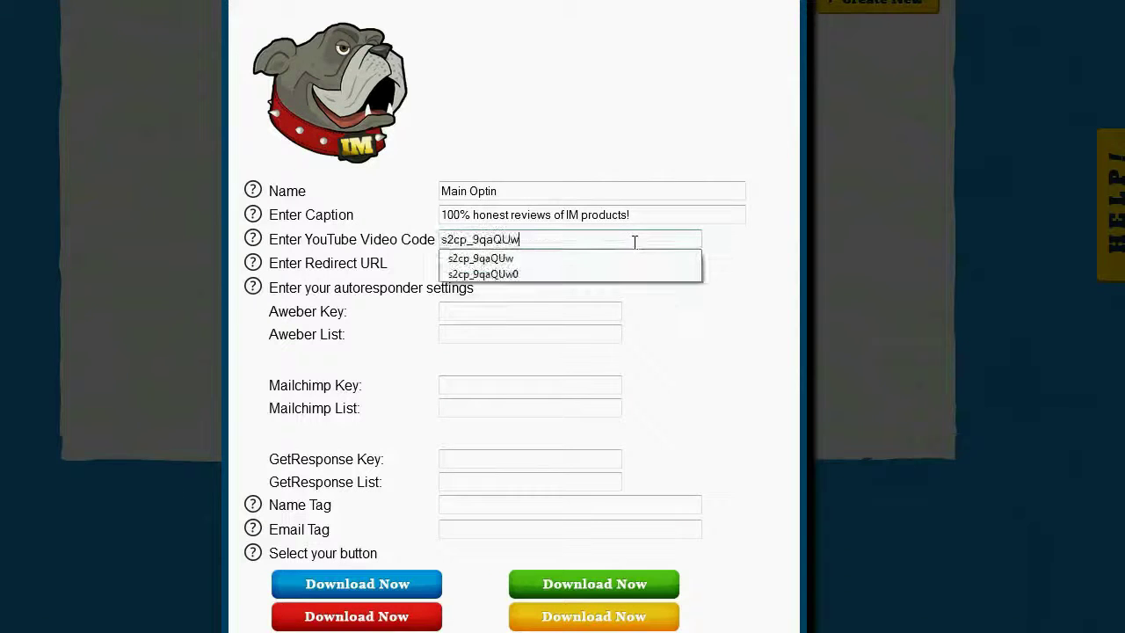
left_click(758, 272)
left_click(494, 268)
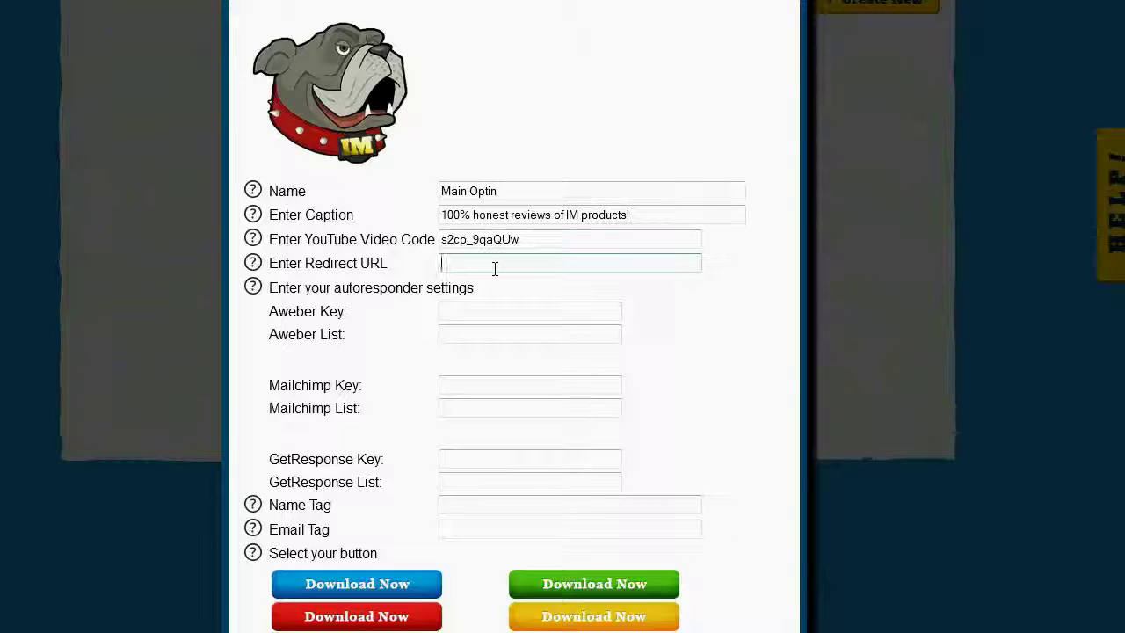
type("h")
key("Down")
key("Down")
key("Return")
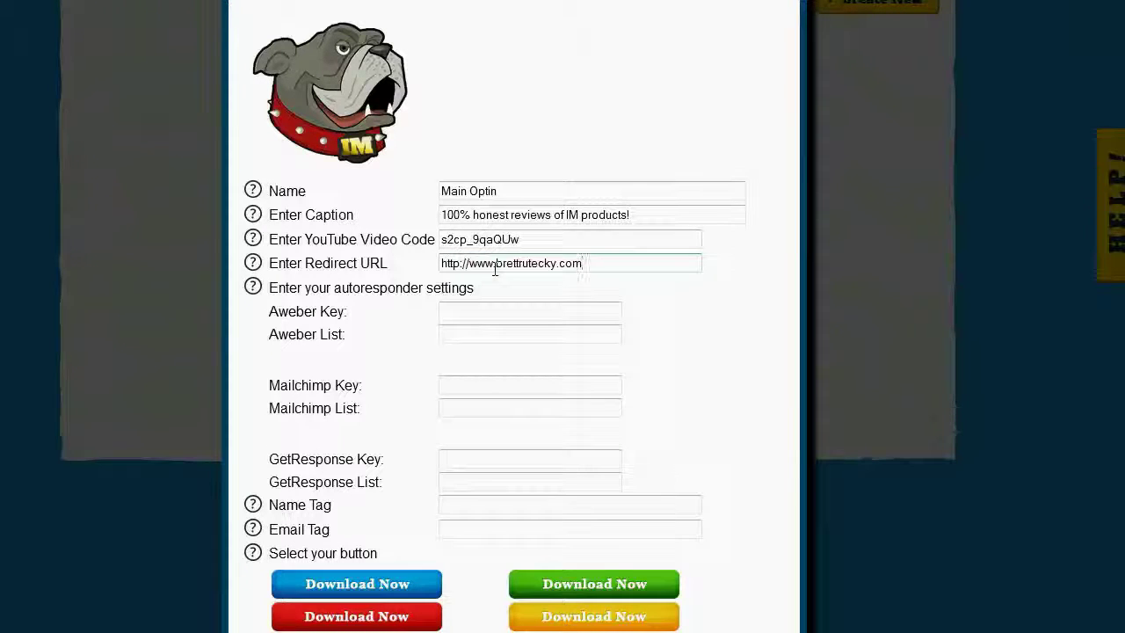
Leave the autoresponder settings empty and set the name tag to "Name" and the email tag to "Email".
left_click(495, 307)
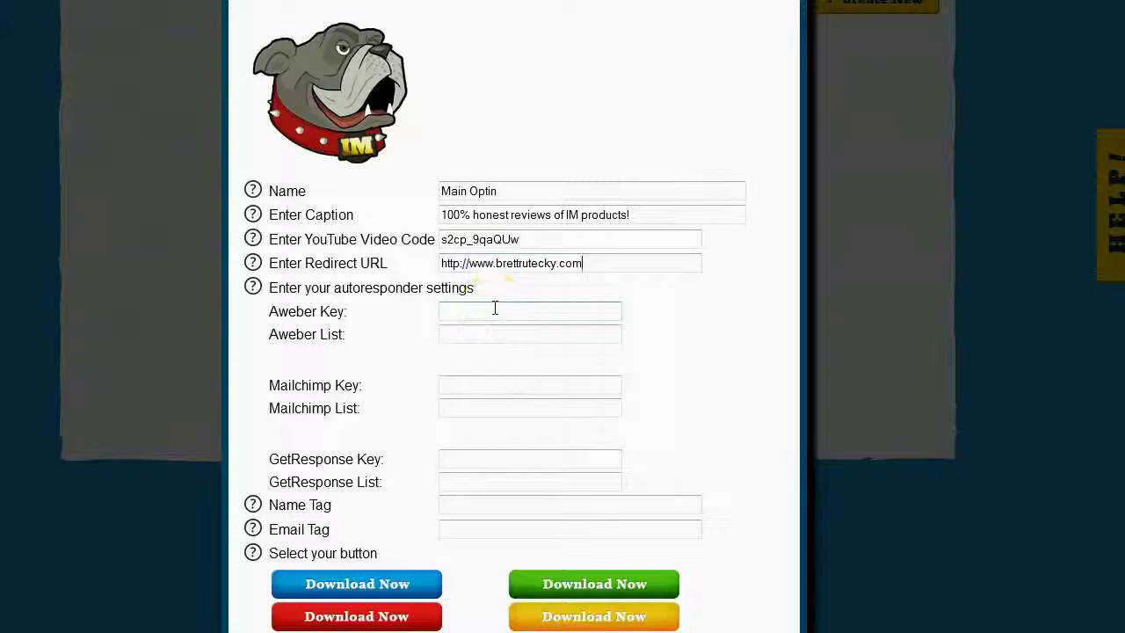
left_click(280, 309)
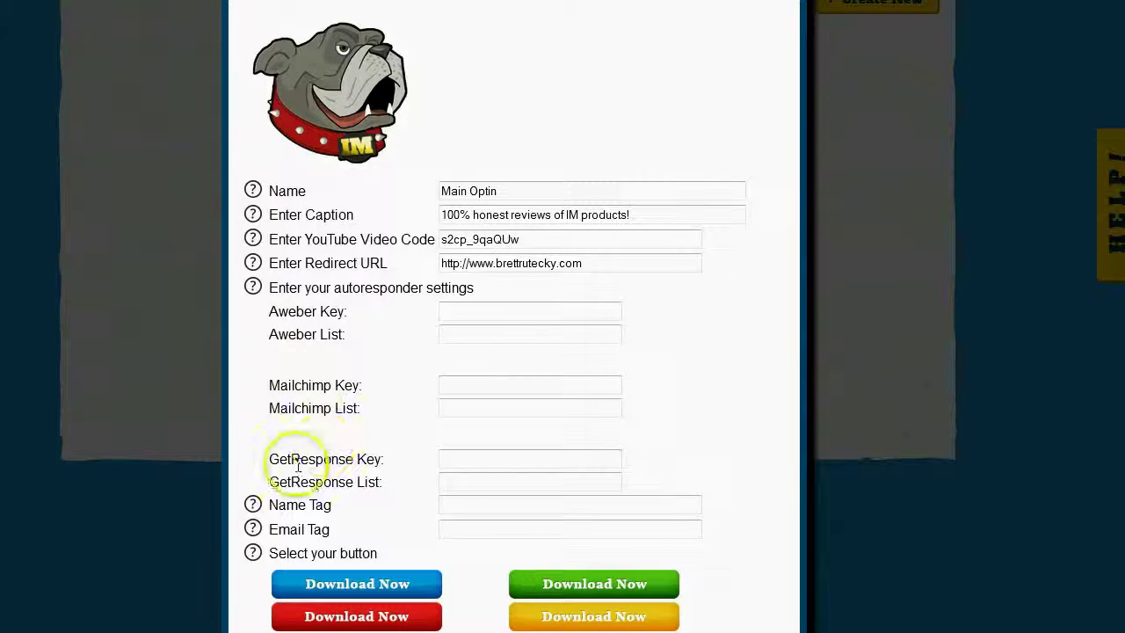
left_click(566, 385)
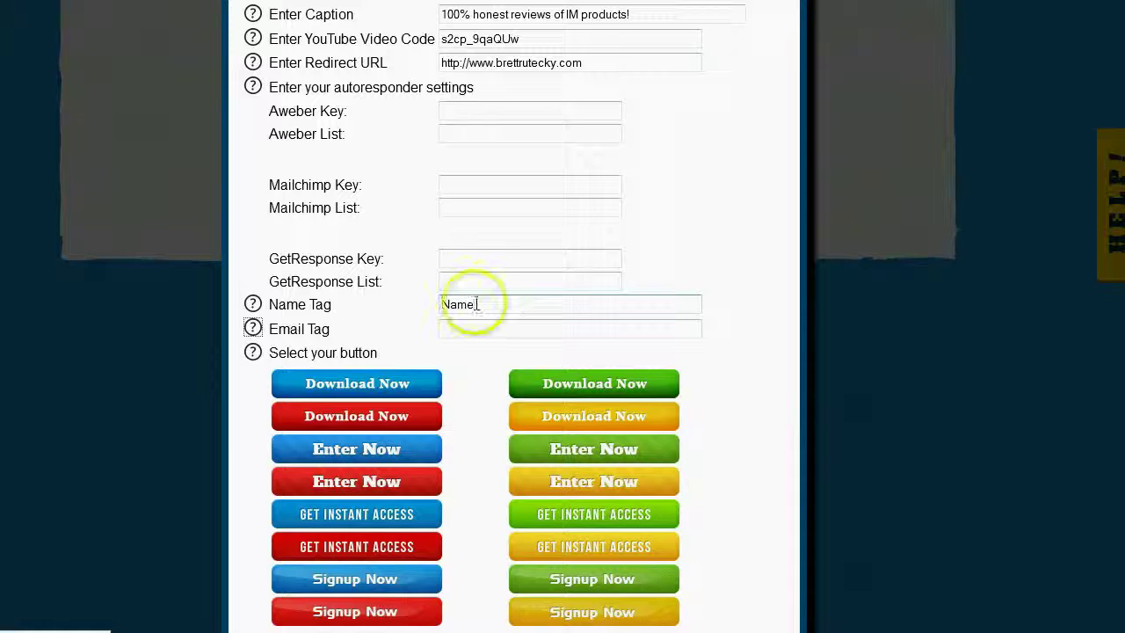
left_click(477, 329)
type("Email")
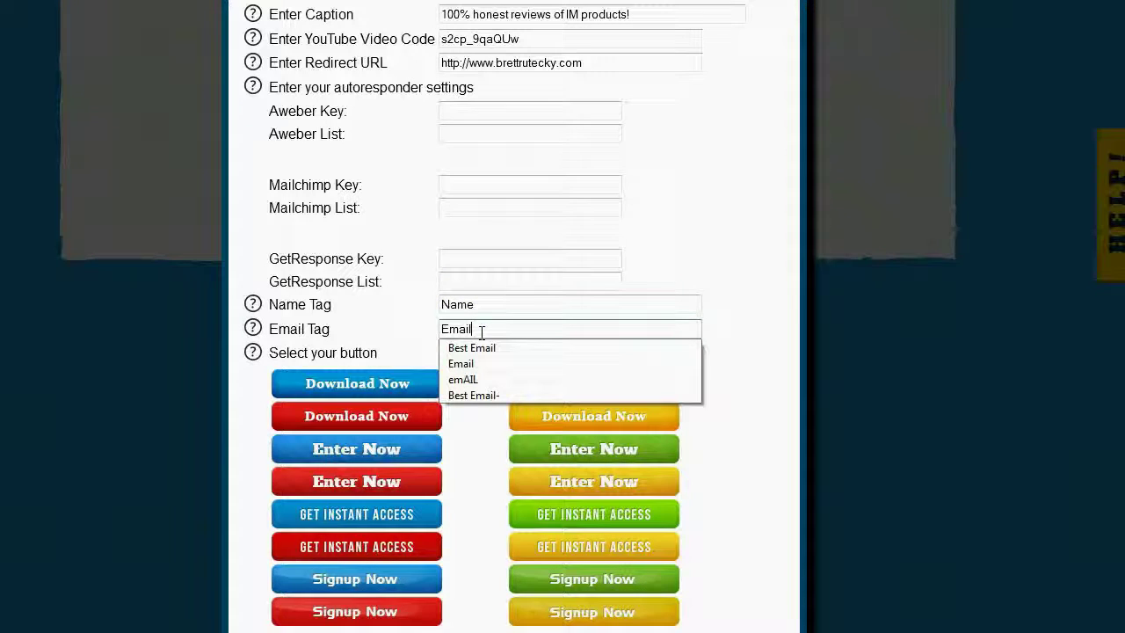
left_click(761, 305)
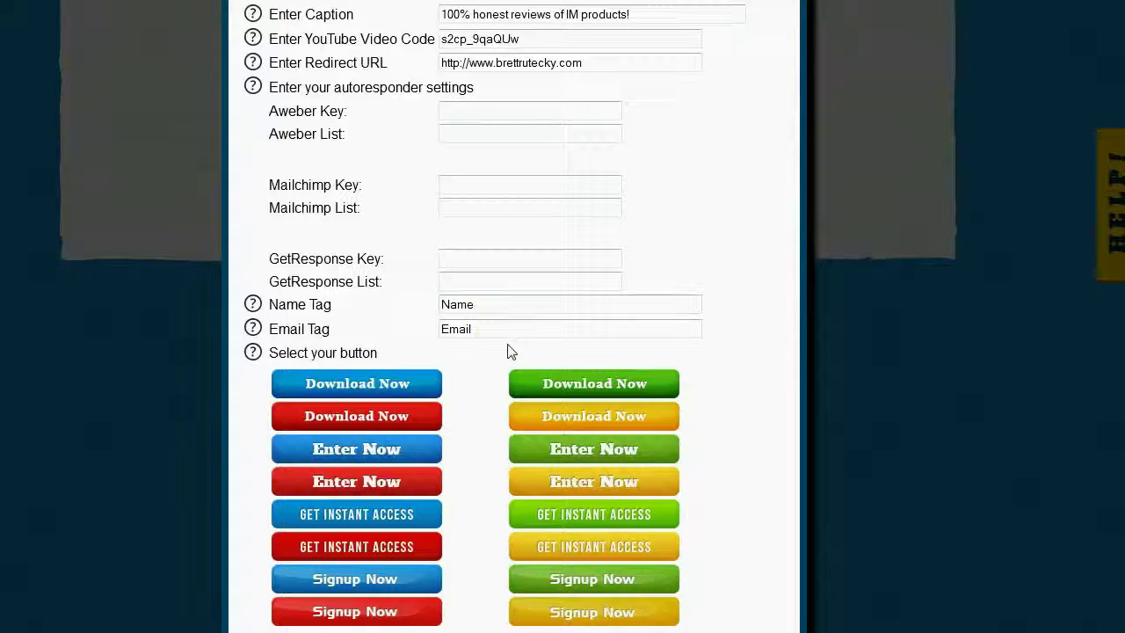
Choose the red Signup Now button design and set the optin delay to 8.
scroll(508, 347, "down", 3)
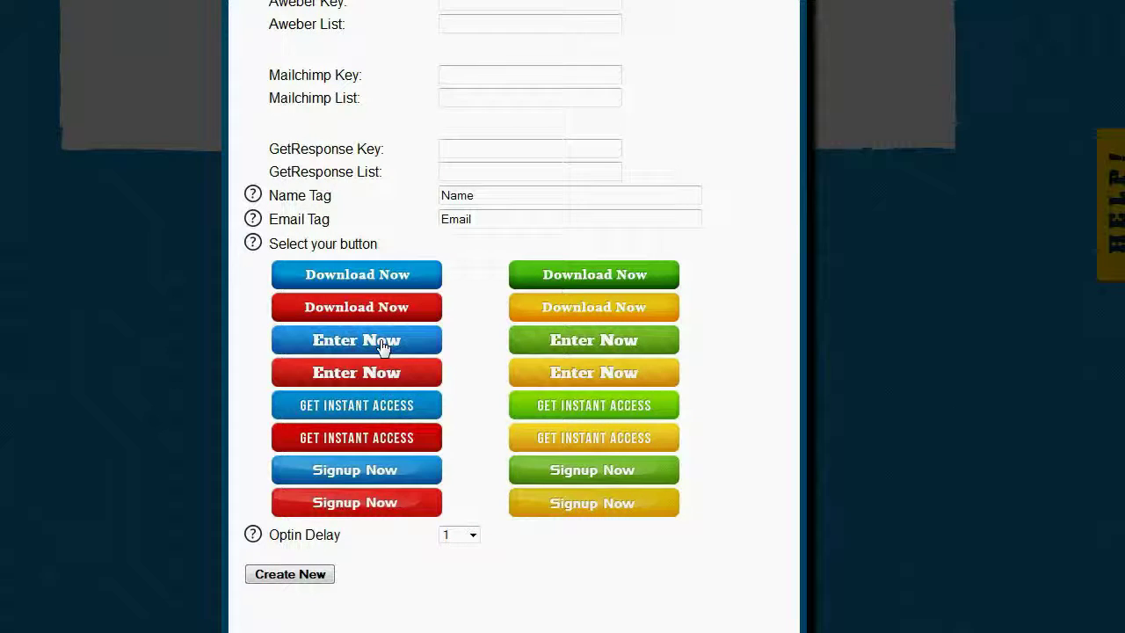
left_click(370, 510)
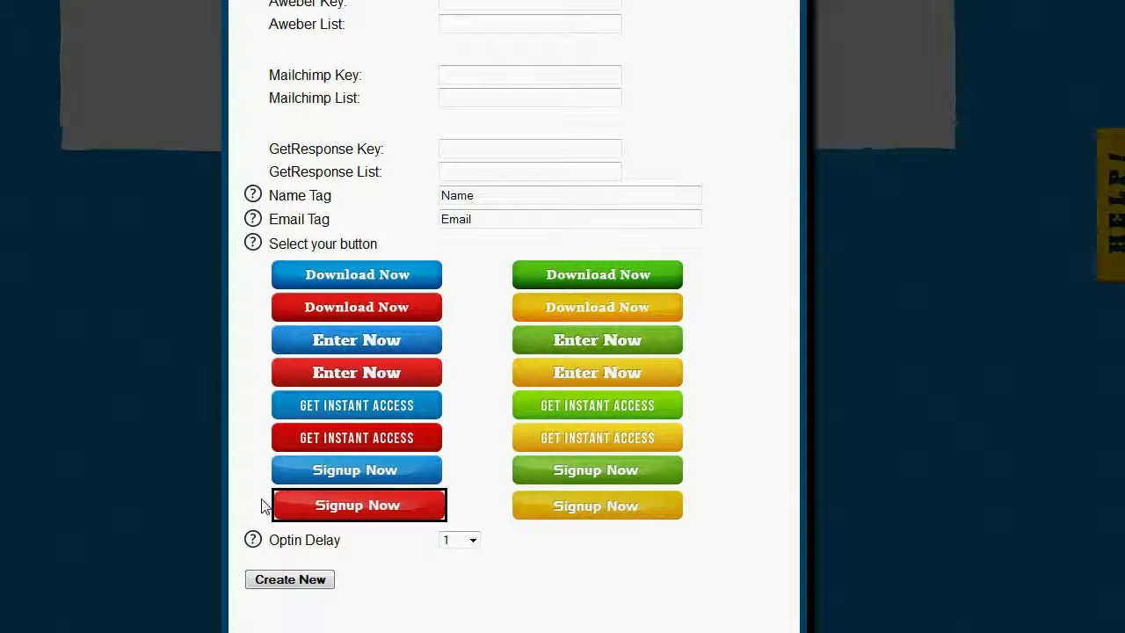
left_click(471, 540)
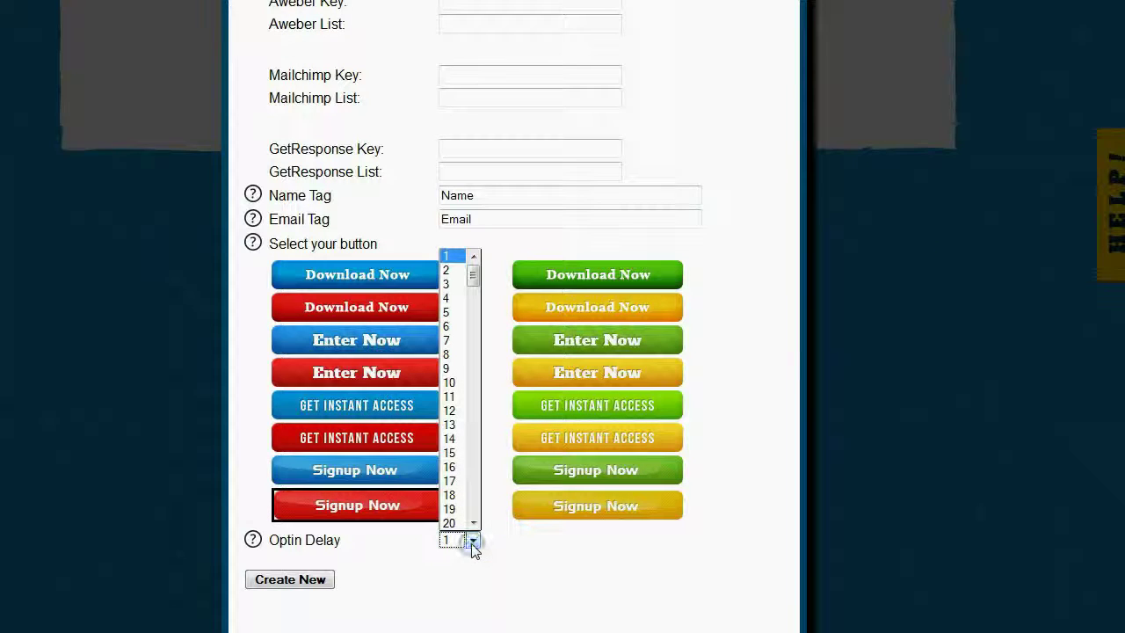
left_click(458, 355)
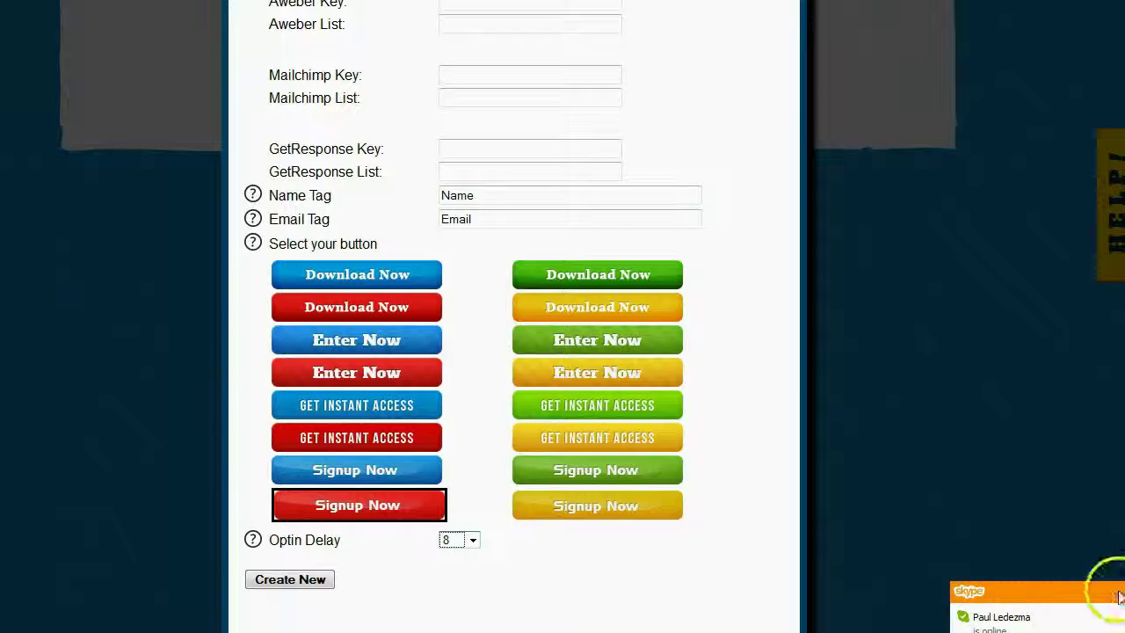
Create the optin from the completed form and start sharing Main Optin on Facebook.
left_click(274, 585)
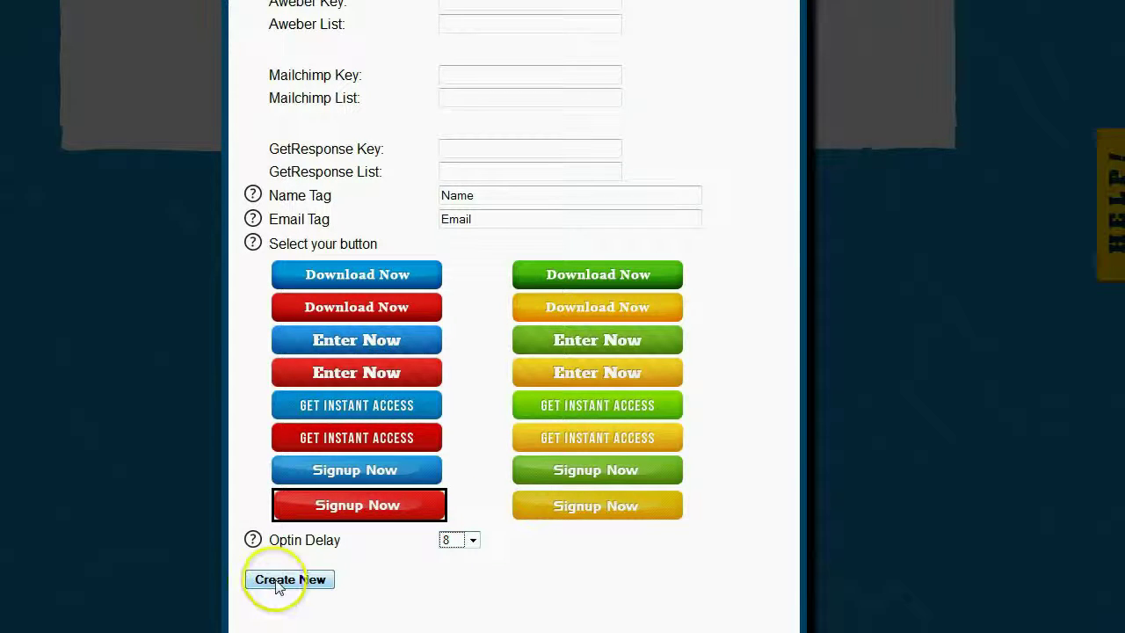
left_click(278, 585)
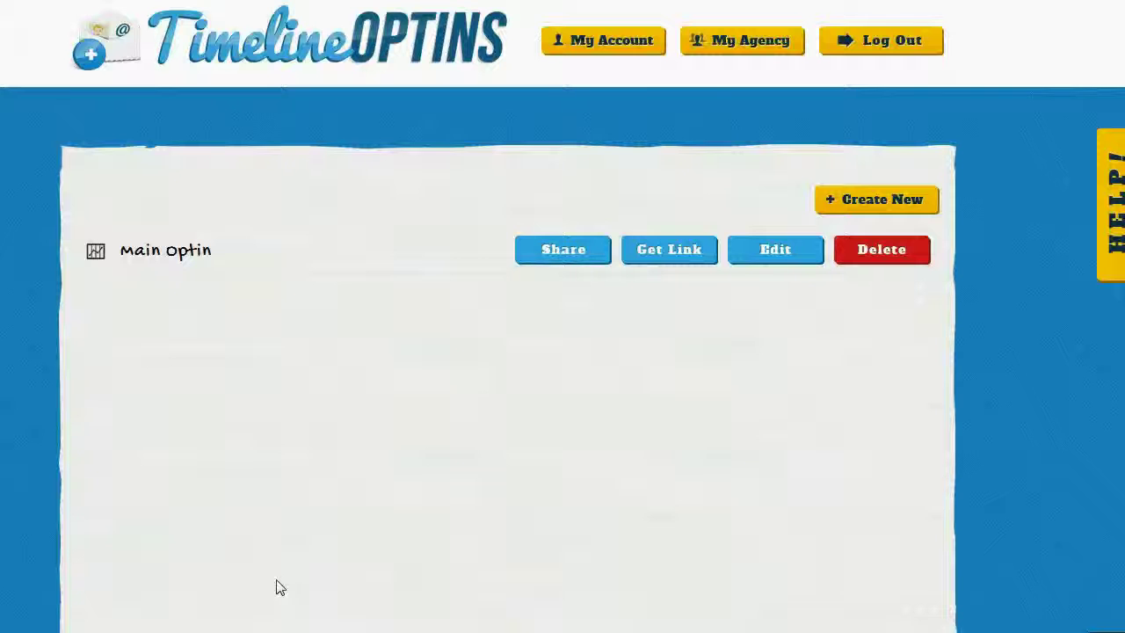
left_click(188, 615)
left_click(573, 250)
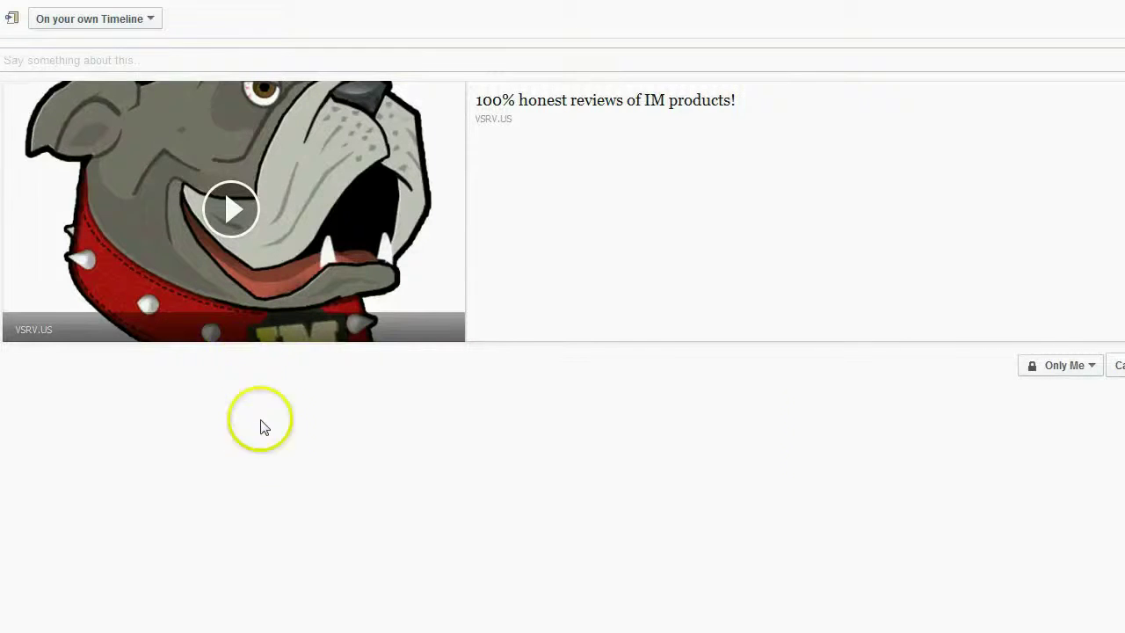
Post the shared video link on your own Timeline without a message, visible to Only Me.
left_click(155, 31)
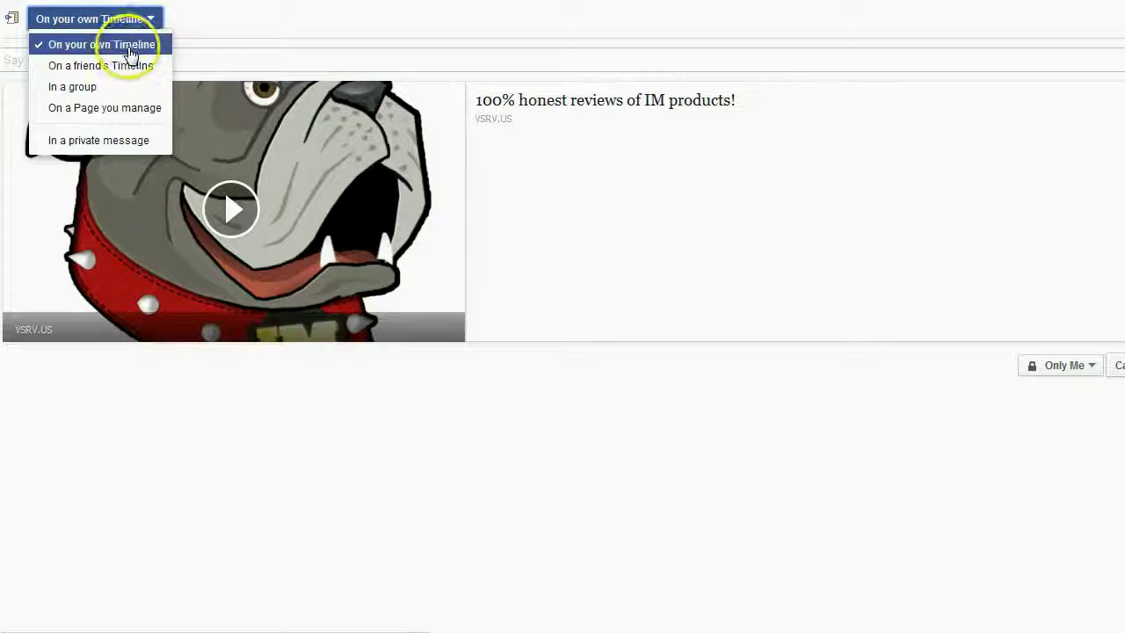
left_click(1048, 406)
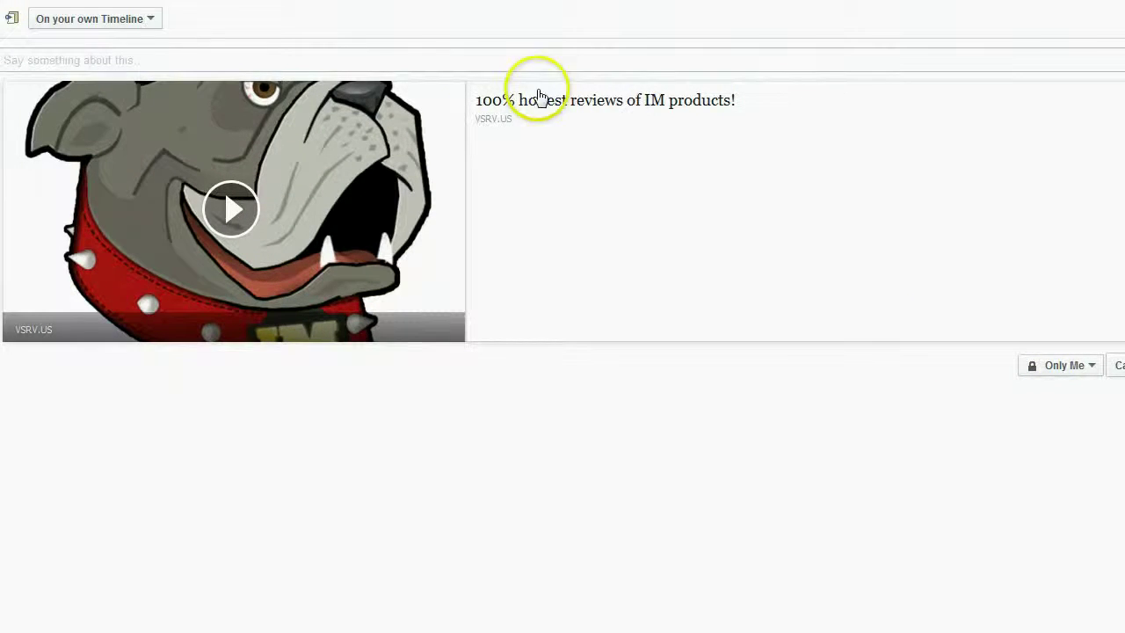
left_click(119, 56)
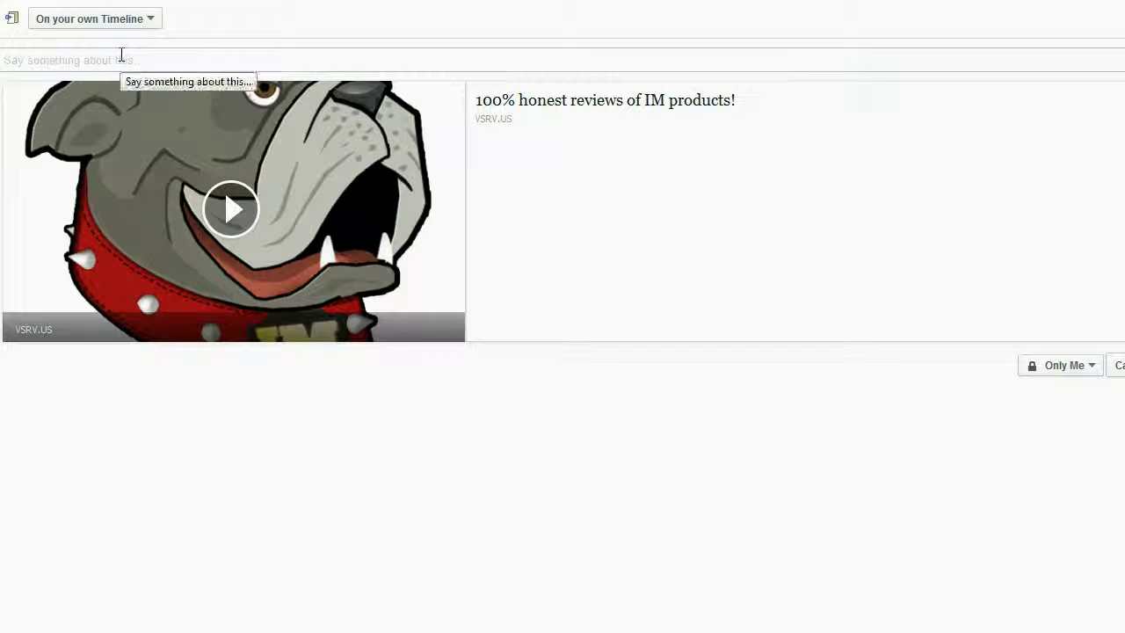
left_click(79, 58)
left_click(120, 58)
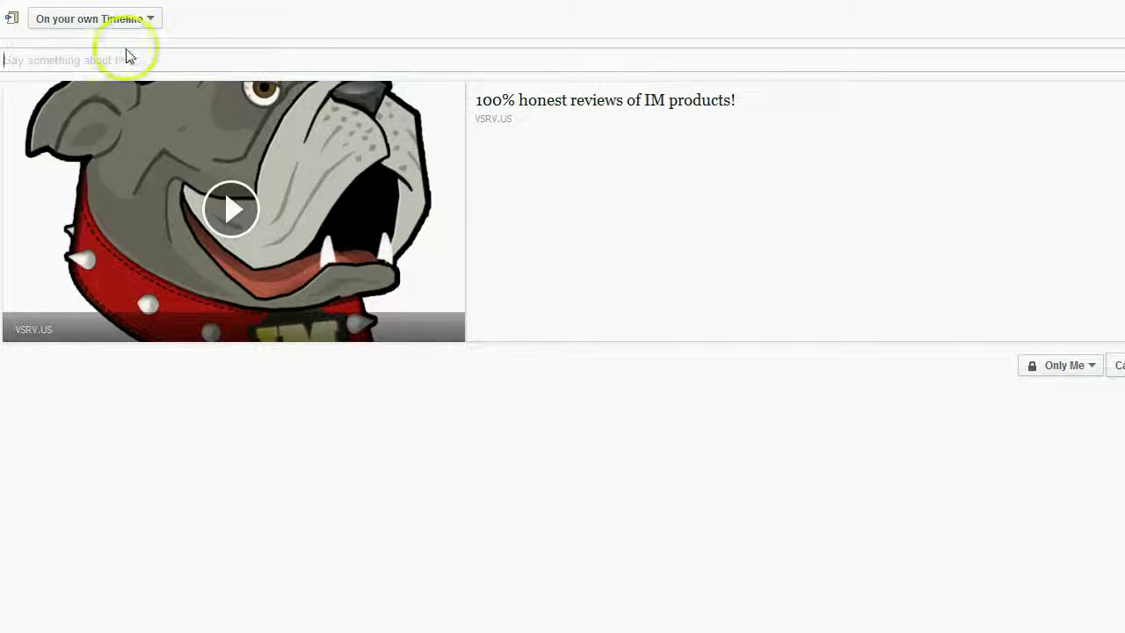
left_click(1095, 365)
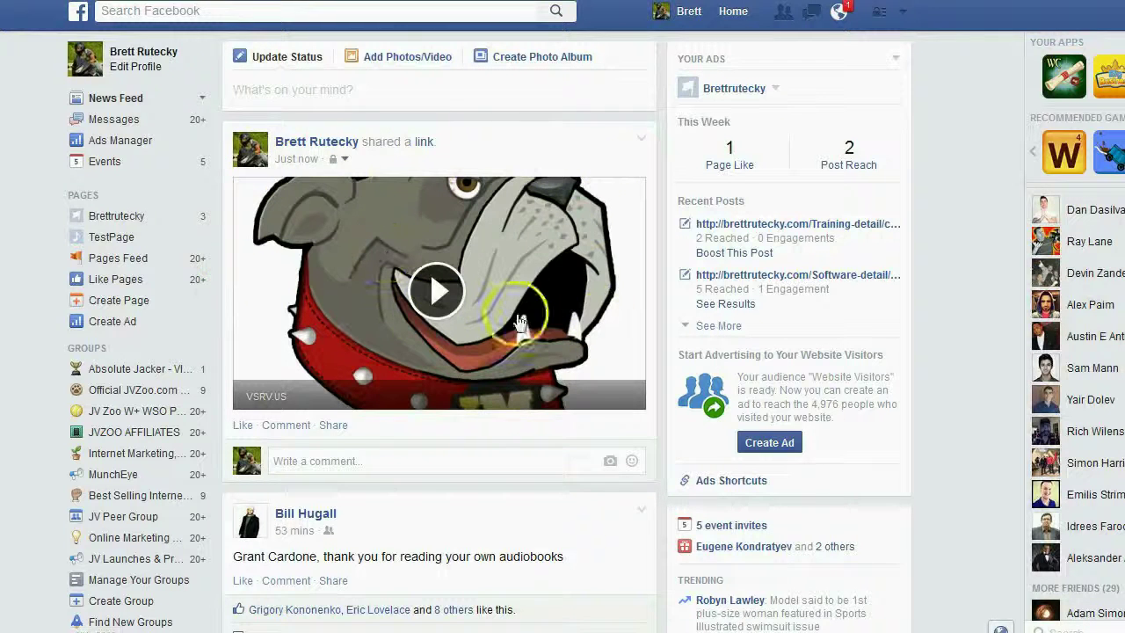
Play the shared video in the news feed until its signup form loads, and pause it.
left_click(439, 291)
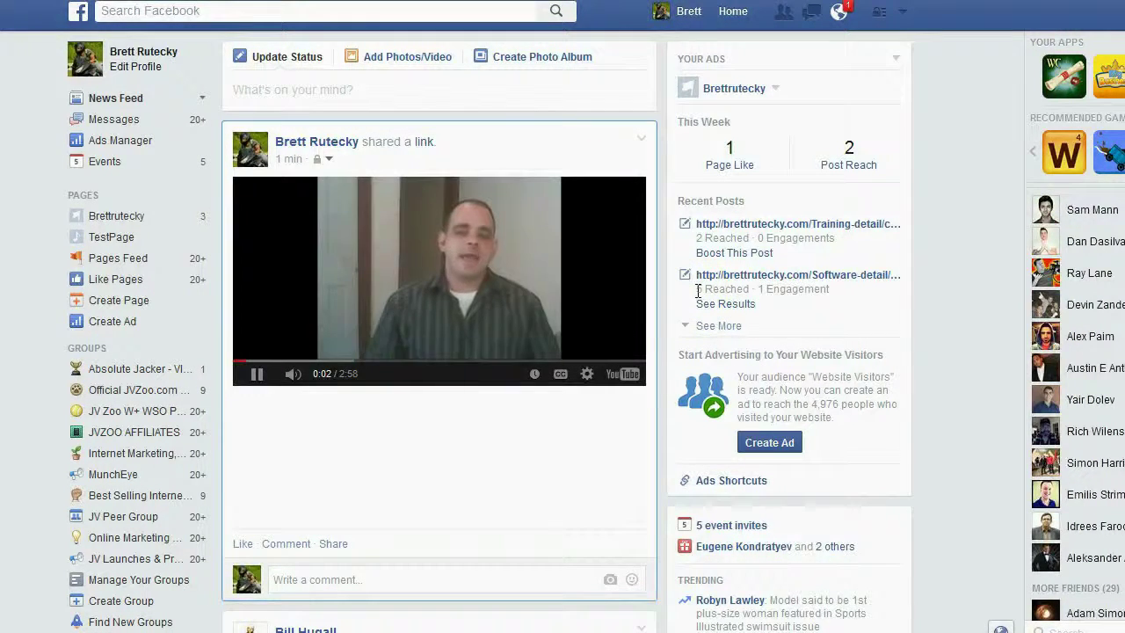
left_click(257, 374)
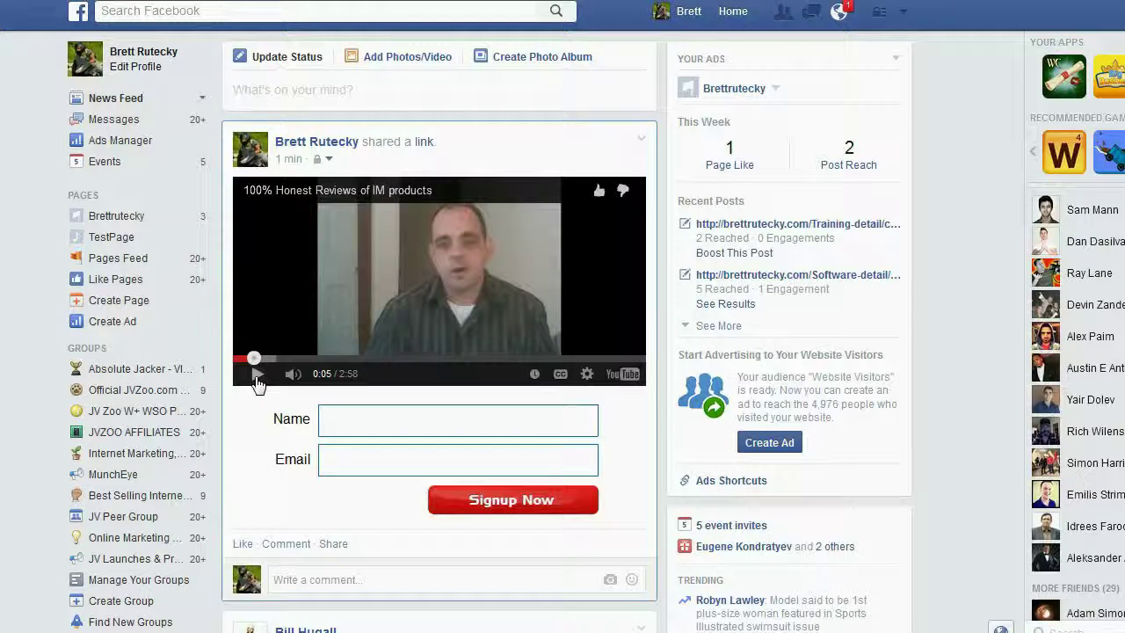
Fill in the signup form under the video with the name "test" and a test e-mail address, and submit it.
left_click(365, 426)
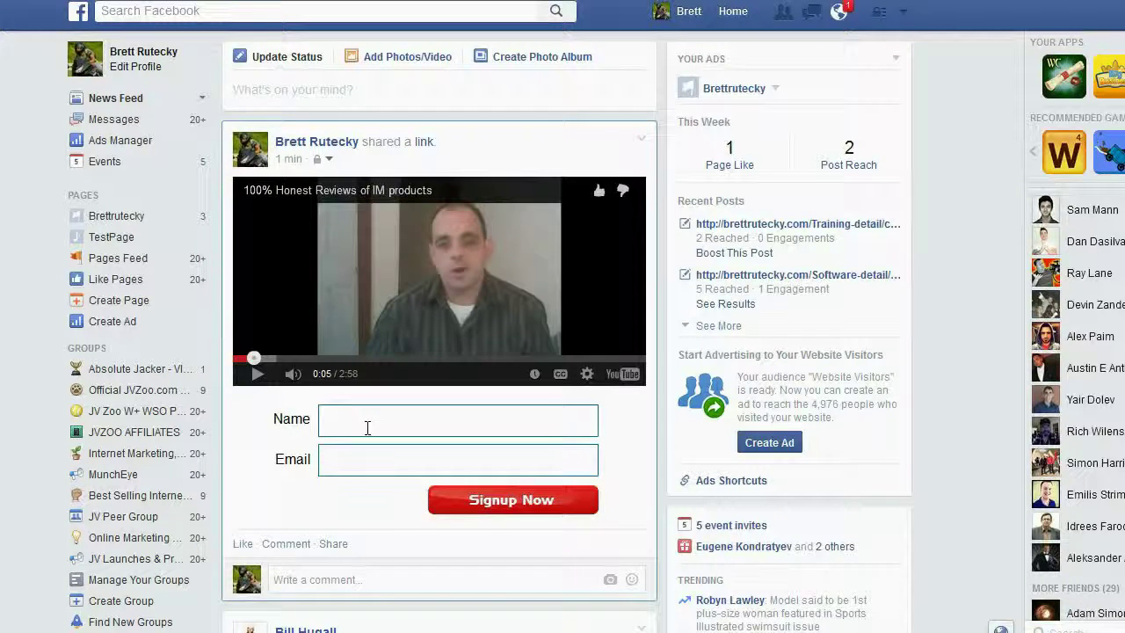
left_click(368, 428)
type("test")
left_click(401, 462)
type("test@test.com")
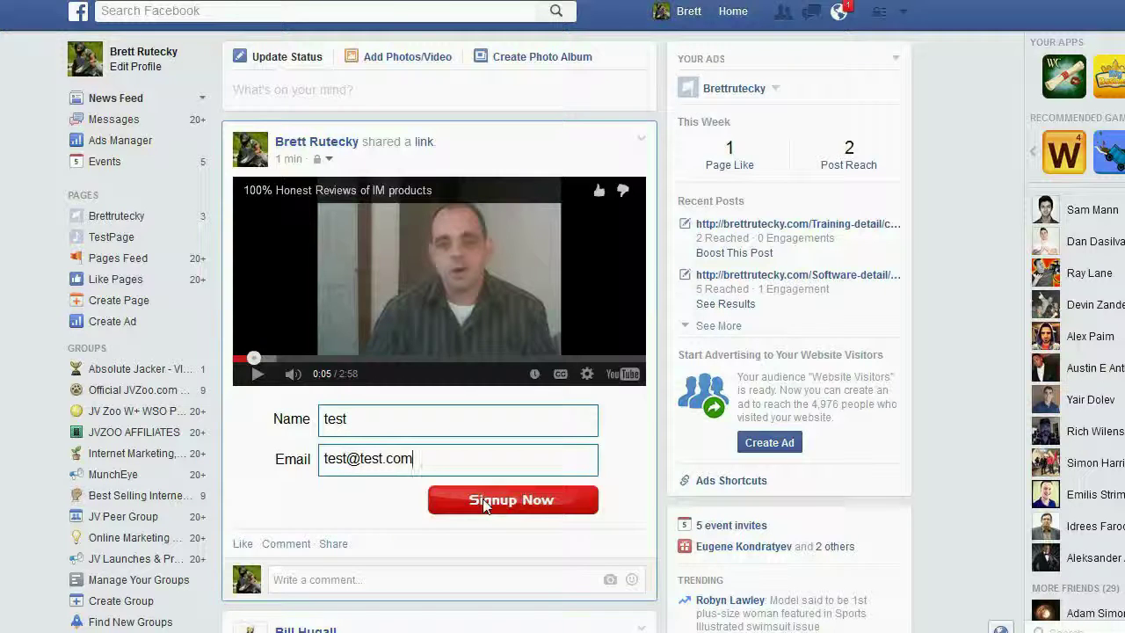
left_click(484, 503)
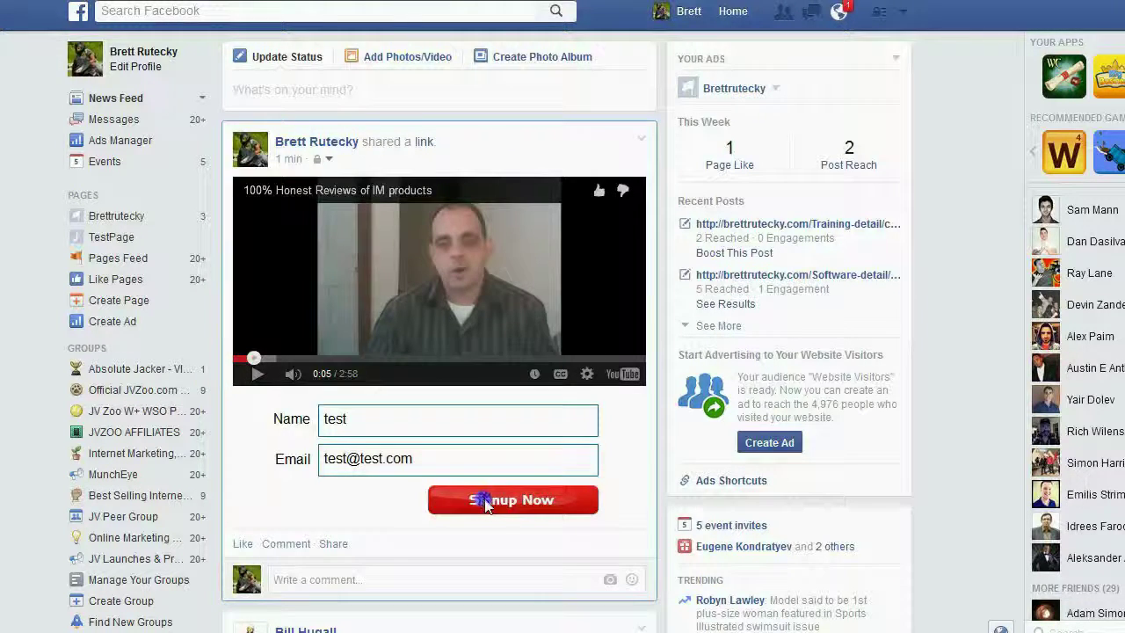
left_click(486, 501)
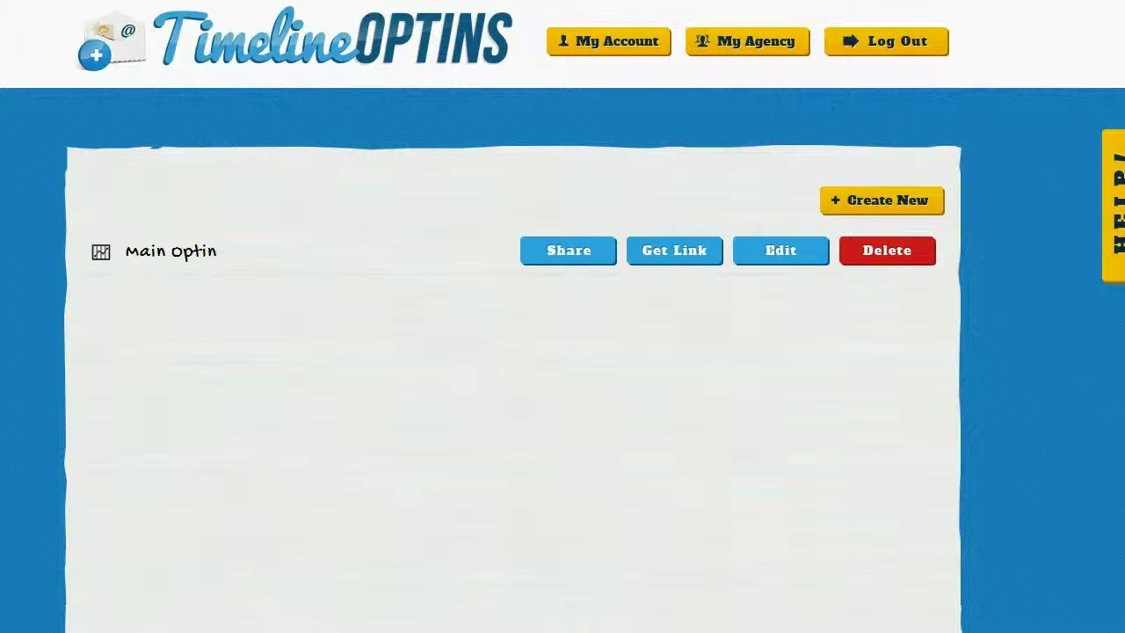
Open the 7 Day Performance statistics for Main Optin in Timeline Optins.
left_click(102, 255)
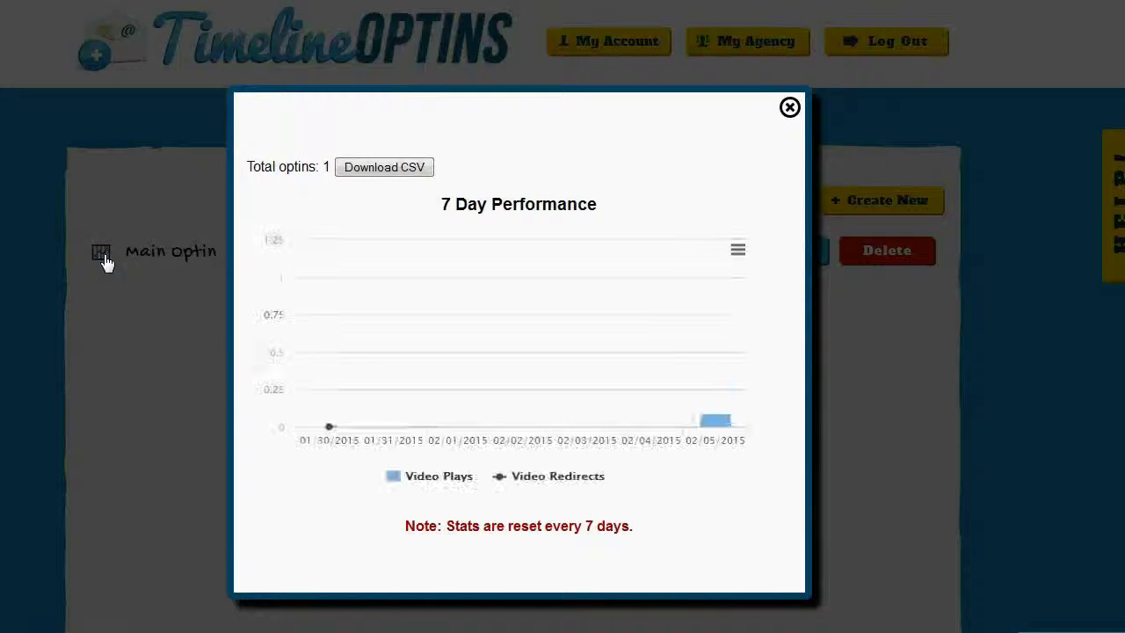